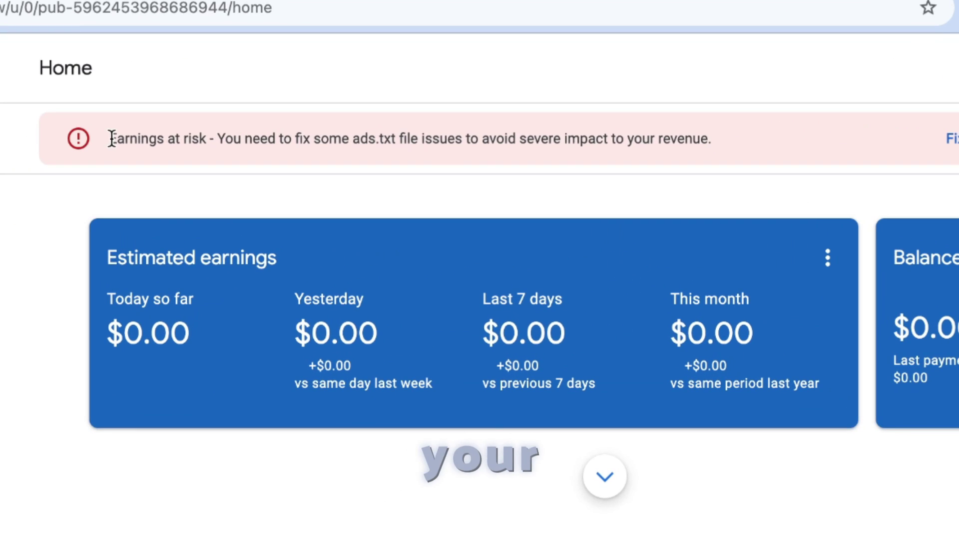
Highlight the ads.txt earnings-at-risk warning and the activation email heading on AdSense Home.
left_click_drag(283, 121, 634, 135)
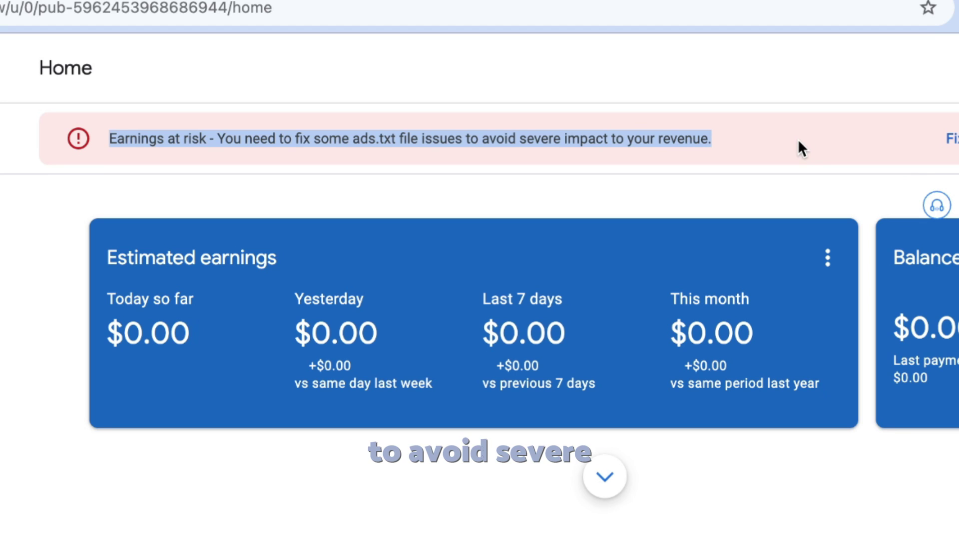
left_click(784, 140)
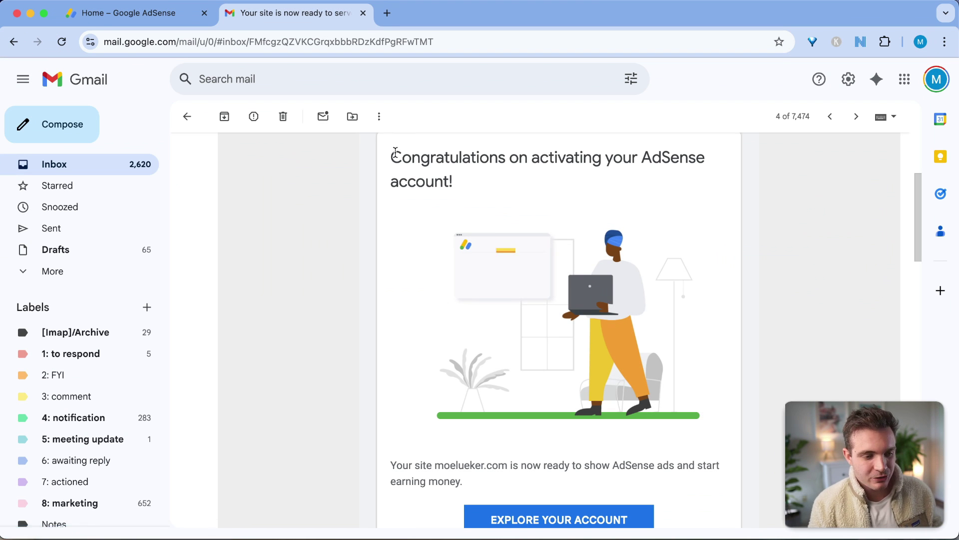
left_click_drag(392, 152, 578, 203)
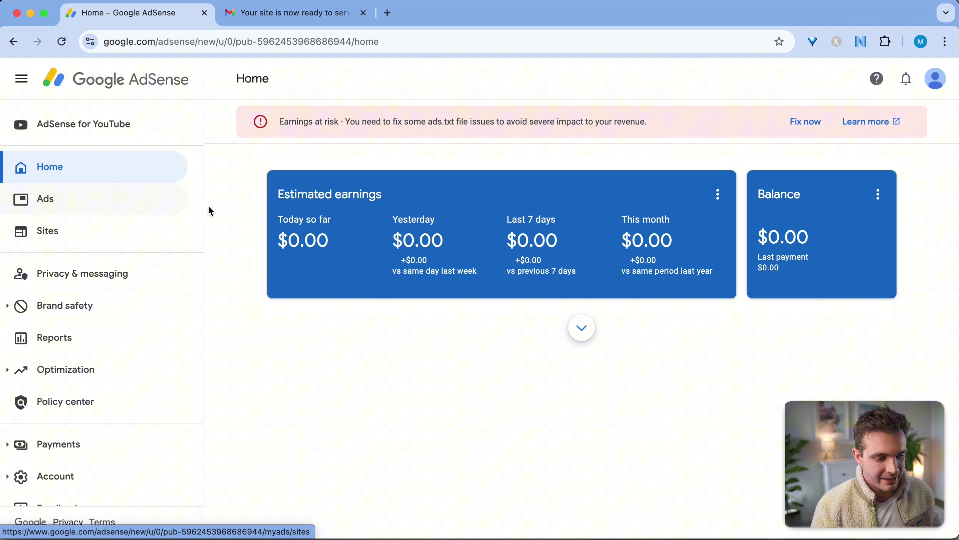
left_click_drag(279, 122, 649, 122)
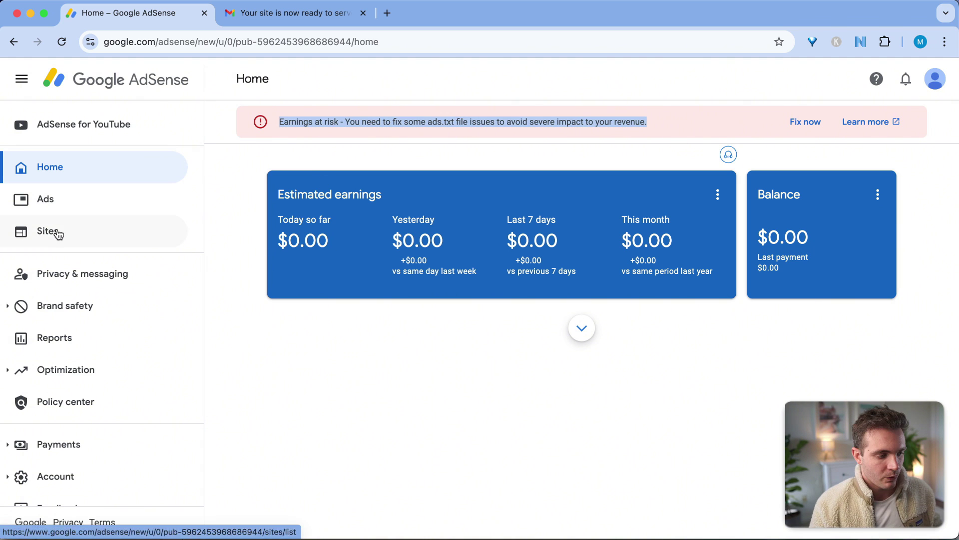
Open the AdSense Sites list and read what the Not found ads.txt status means.
left_click(82, 235)
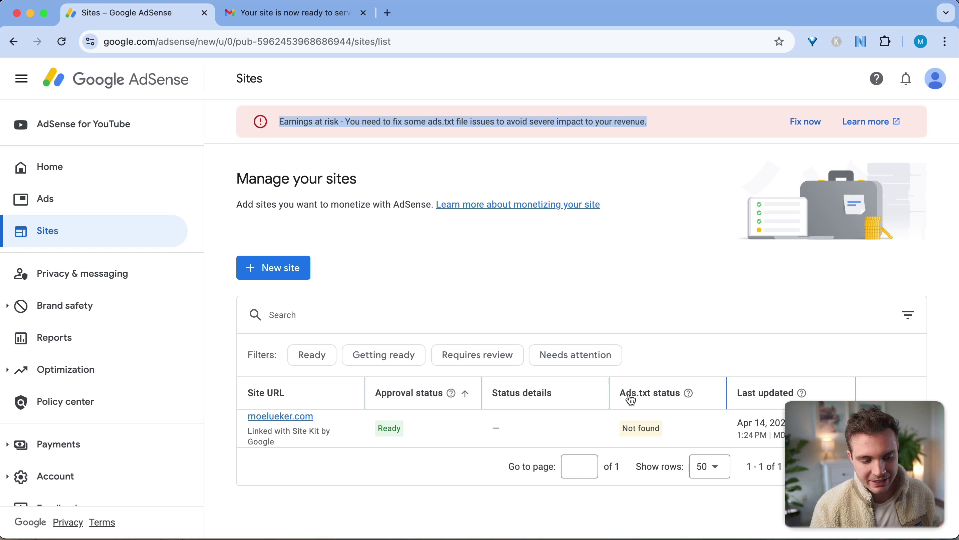
left_click(688, 393)
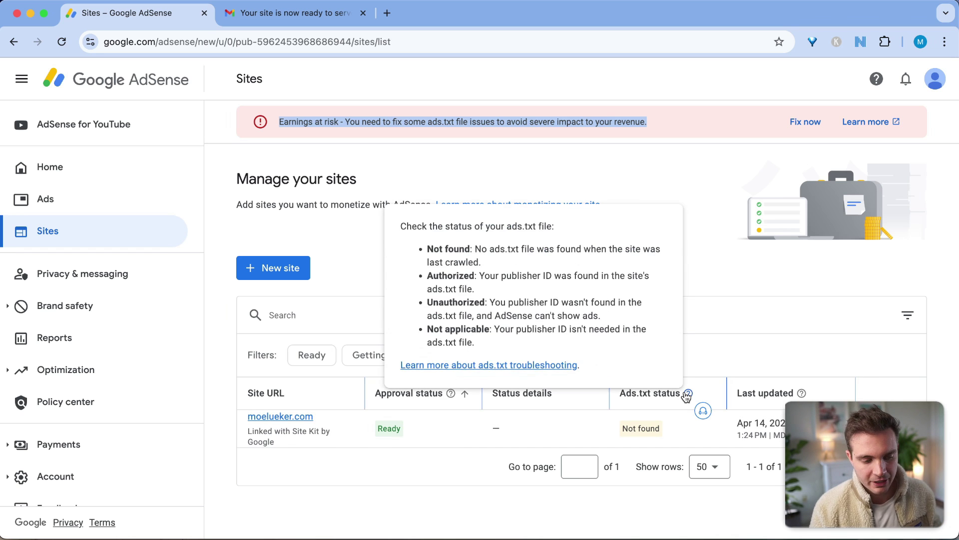
left_click_drag(428, 248, 563, 259)
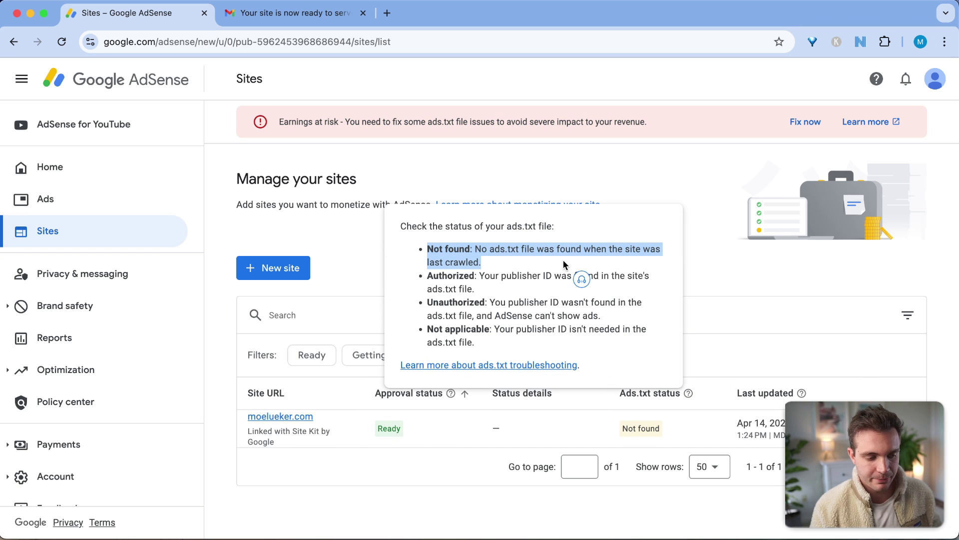
left_click(454, 469)
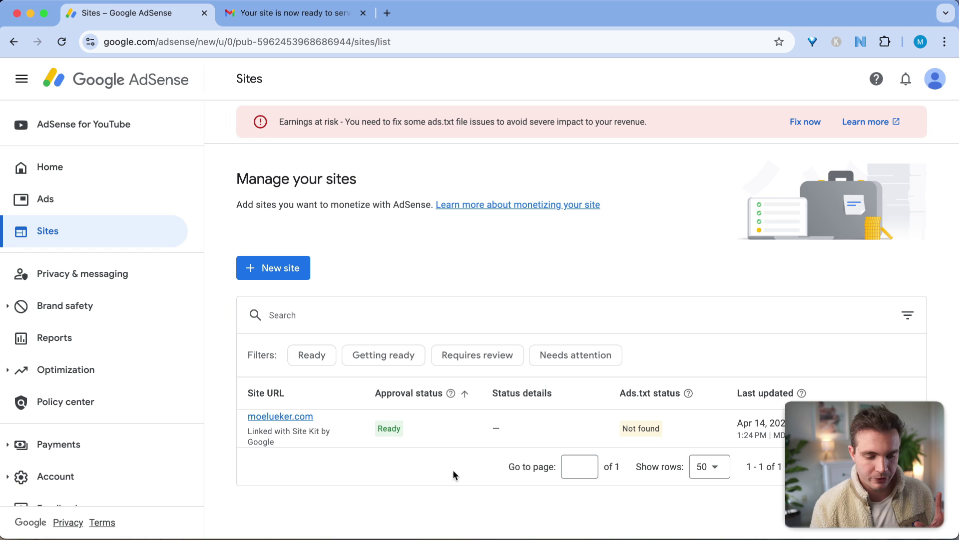
Open the site's details and copy its google.com ads.txt publisher line.
left_click(276, 418)
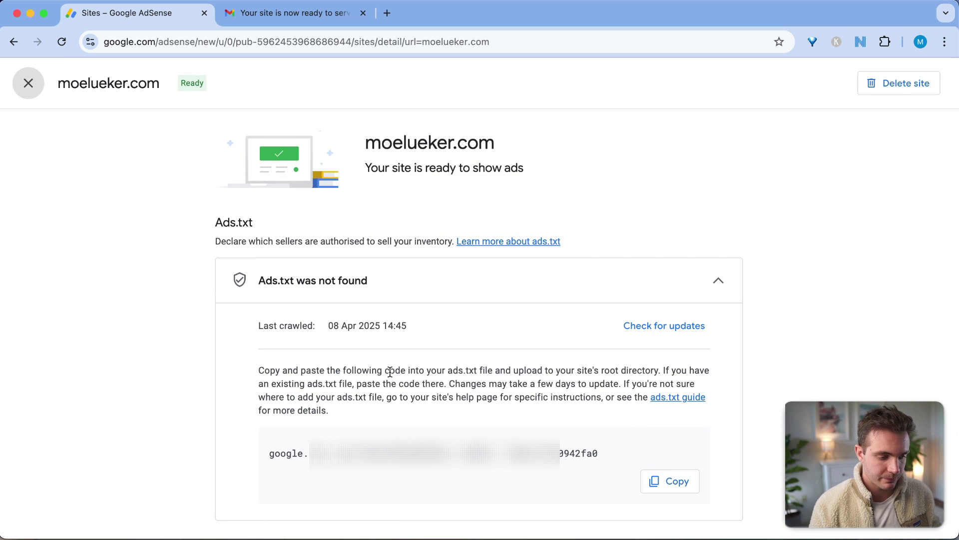
scroll(403, 375, "down", 2)
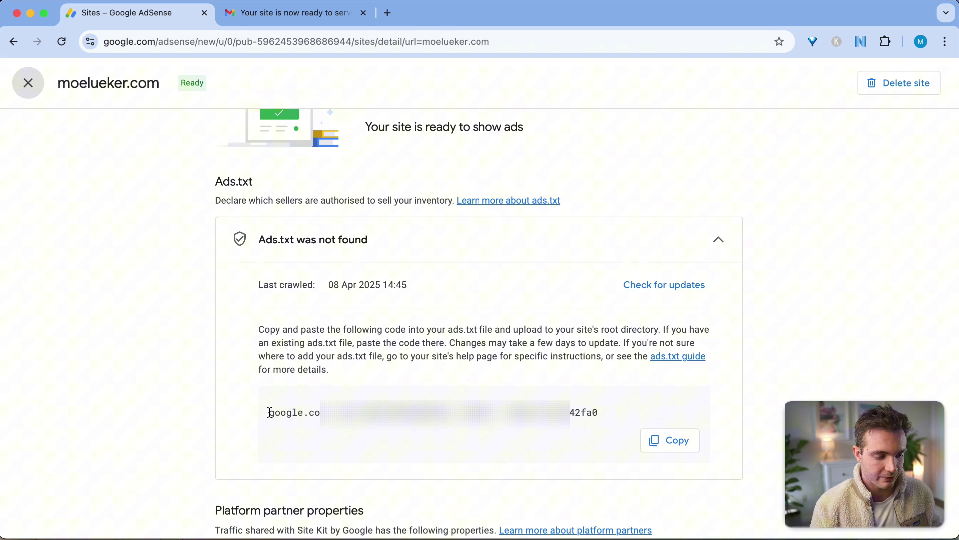
left_click_drag(269, 413, 641, 417)
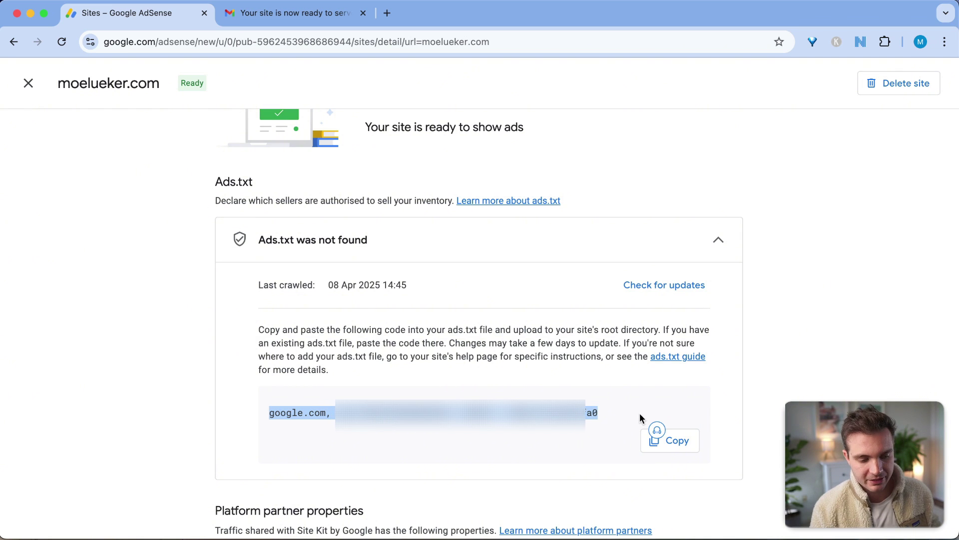
left_click(676, 450)
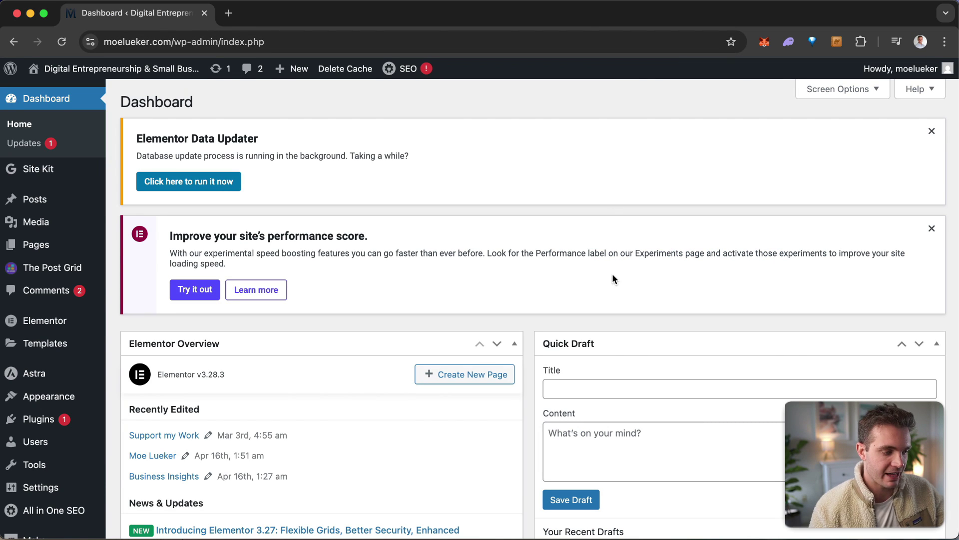
Search the WordPress plugin directory for 'file manager' plugins.
left_click(35, 425)
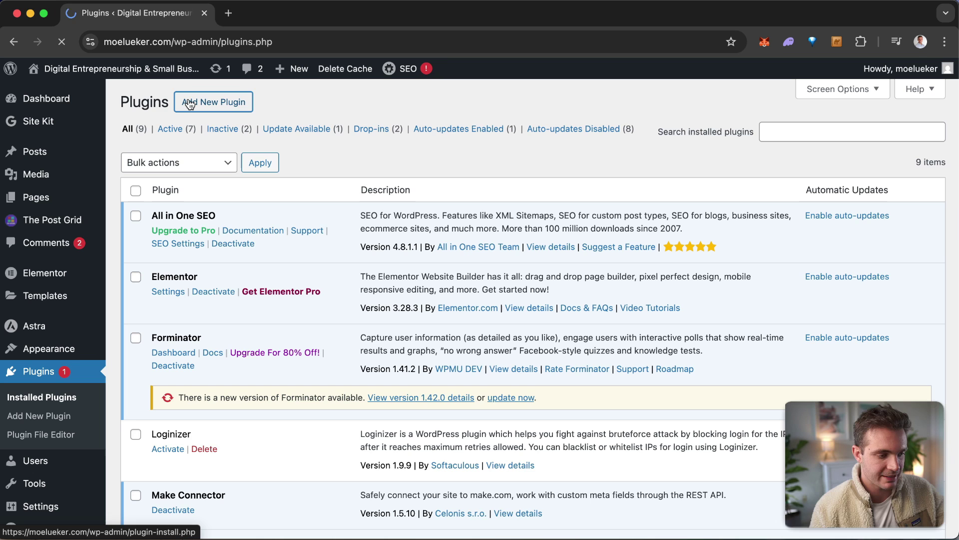
left_click(188, 100)
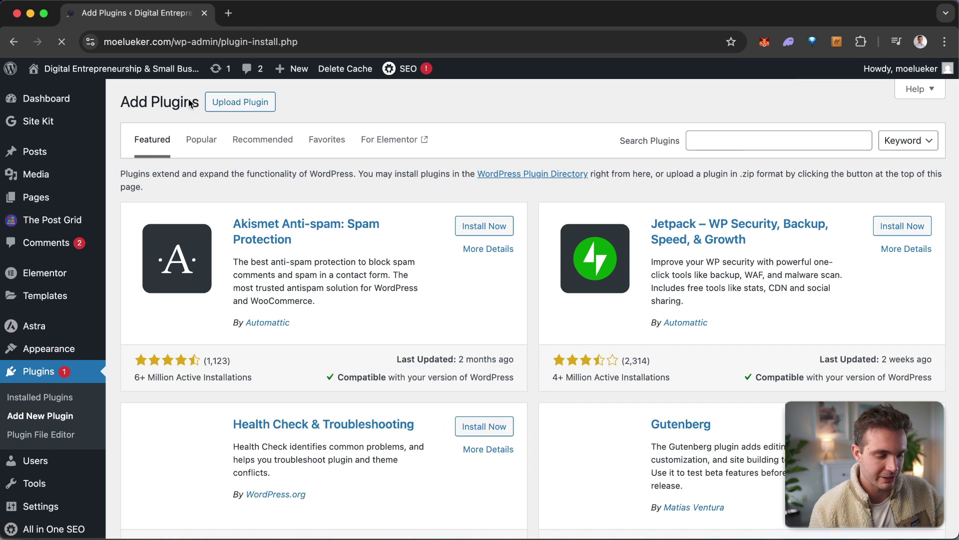
left_click(738, 145)
type("File")
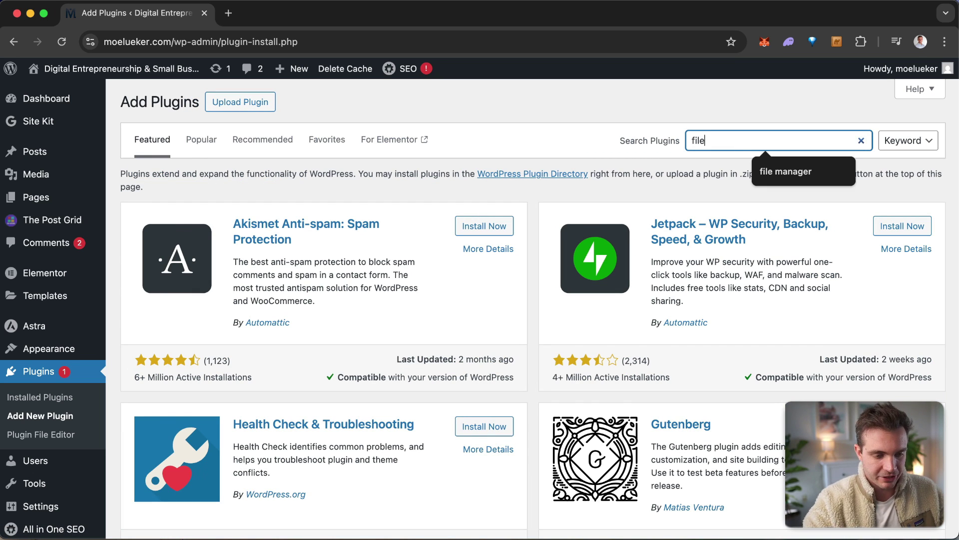
key("Down")
key("Return")
Install and activate File Manager, then review the installed plugins list.
left_click(502, 219)
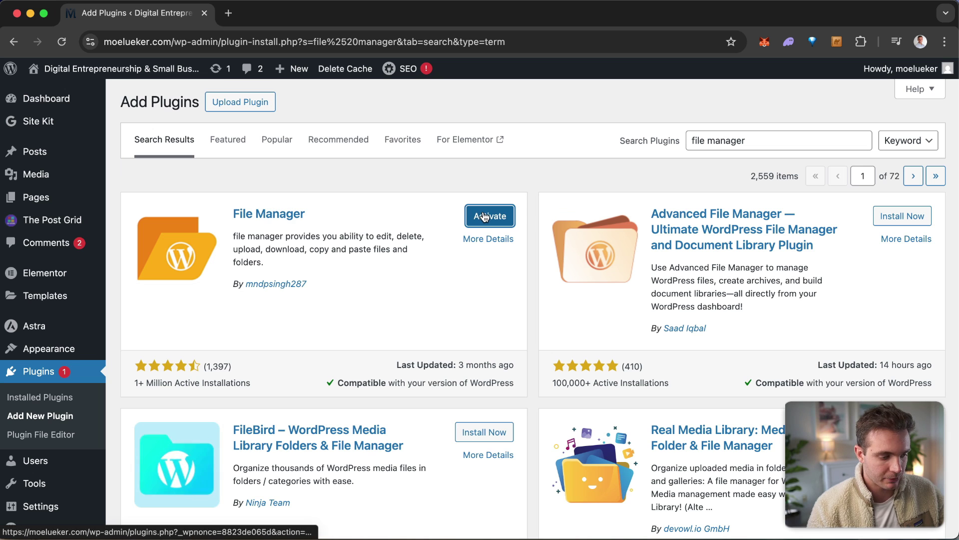
left_click(485, 216)
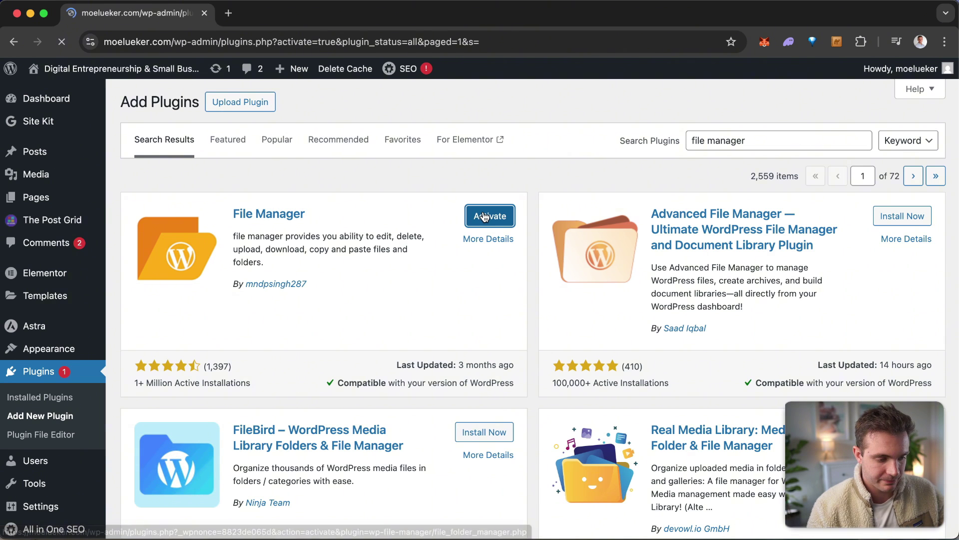
scroll(388, 310, "down", 5)
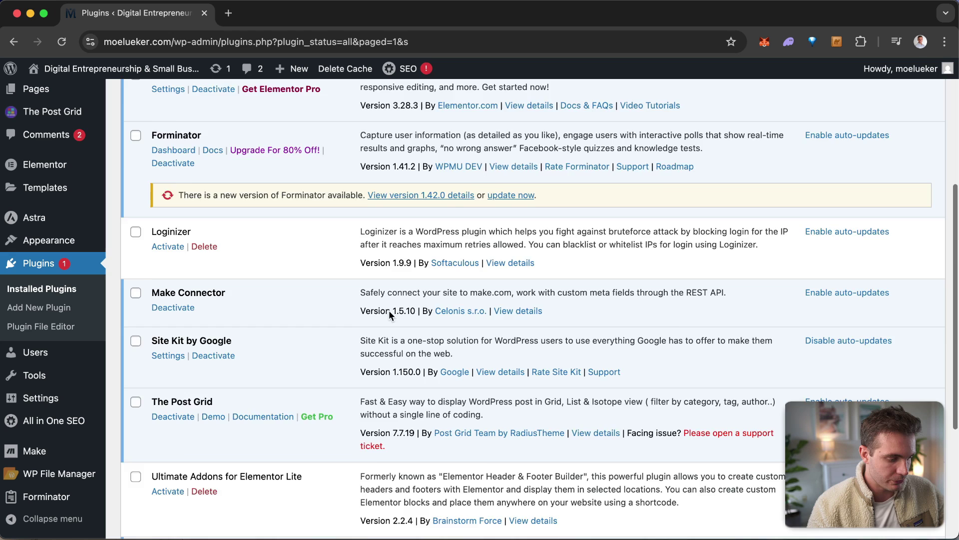
scroll(388, 309, "down", 3)
left_click(34, 256)
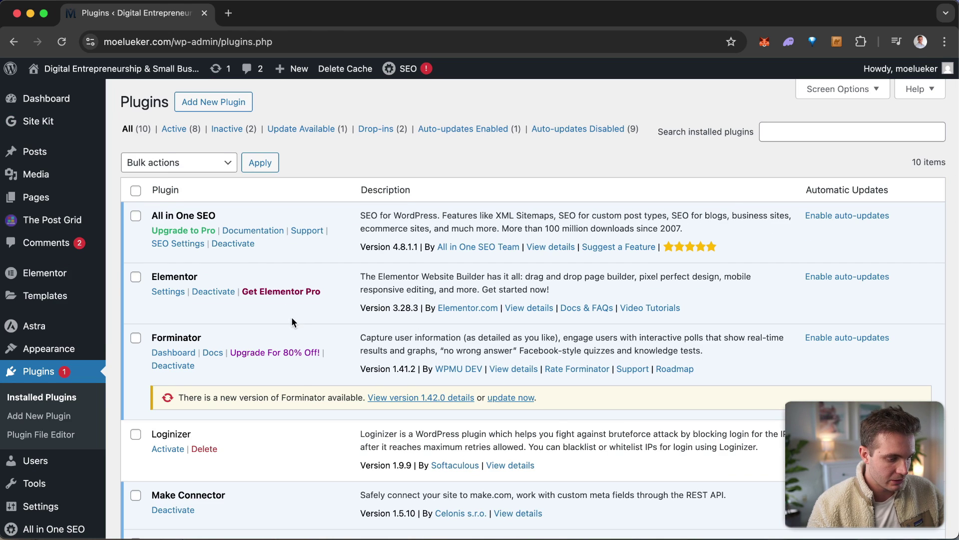
scroll(292, 317, "down", 8)
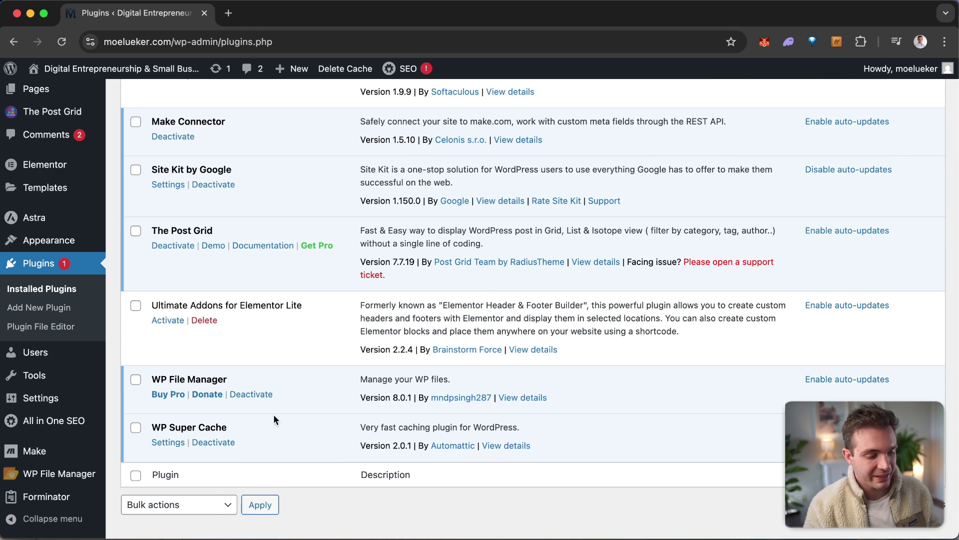
Open WP File Manager and dismiss its newsletter signup prompt.
mouse_move(53, 478)
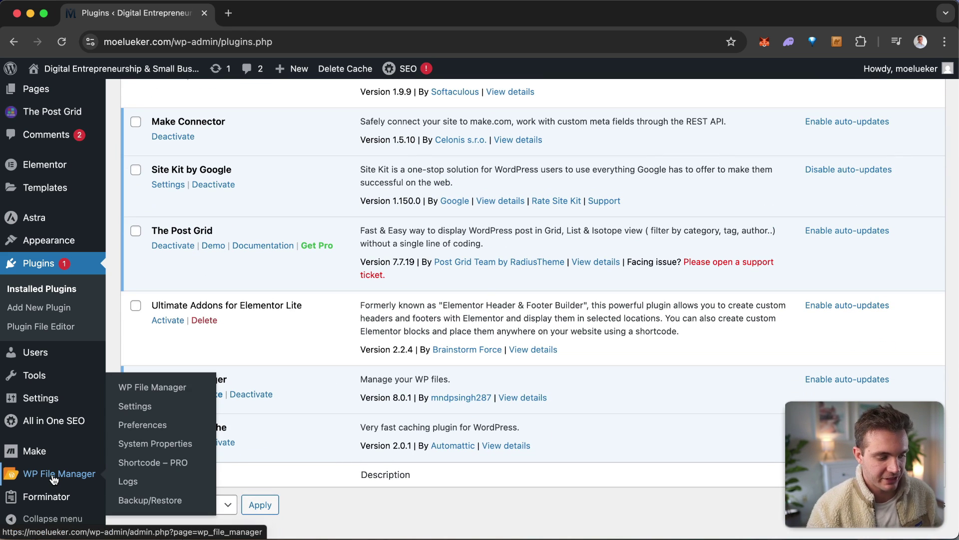
left_click(54, 479)
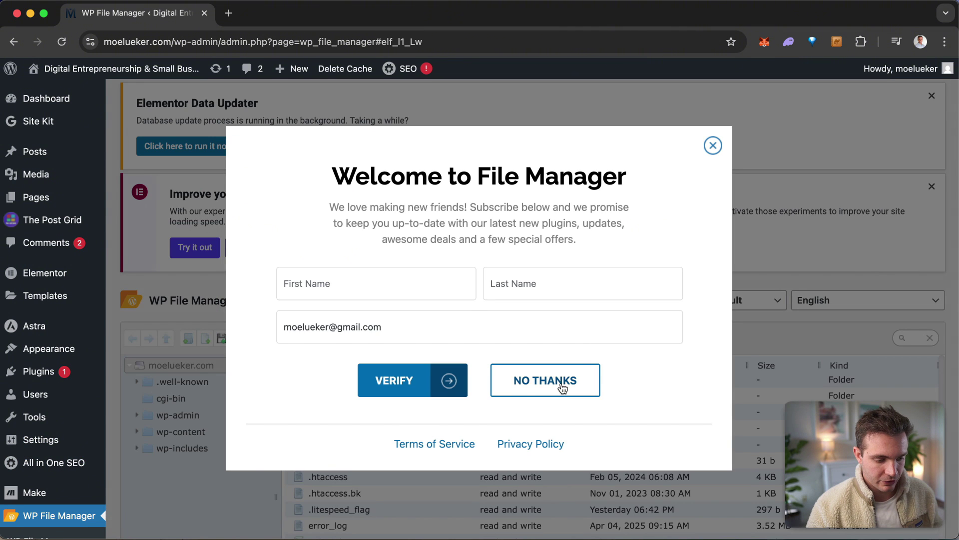
left_click(564, 384)
scroll(175, 279, "down", 4)
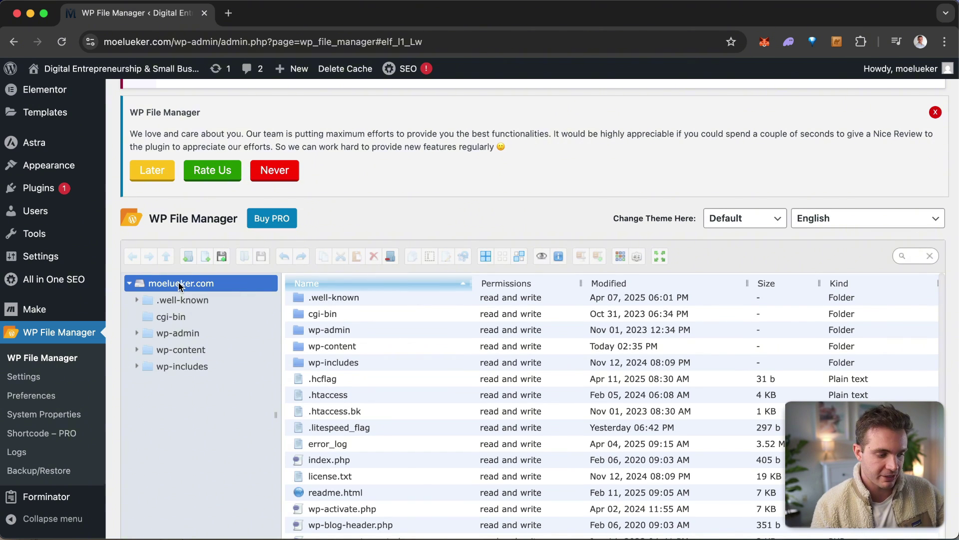
Create a new TXT file named ads.txt in the site's root folder.
double_click(175, 283)
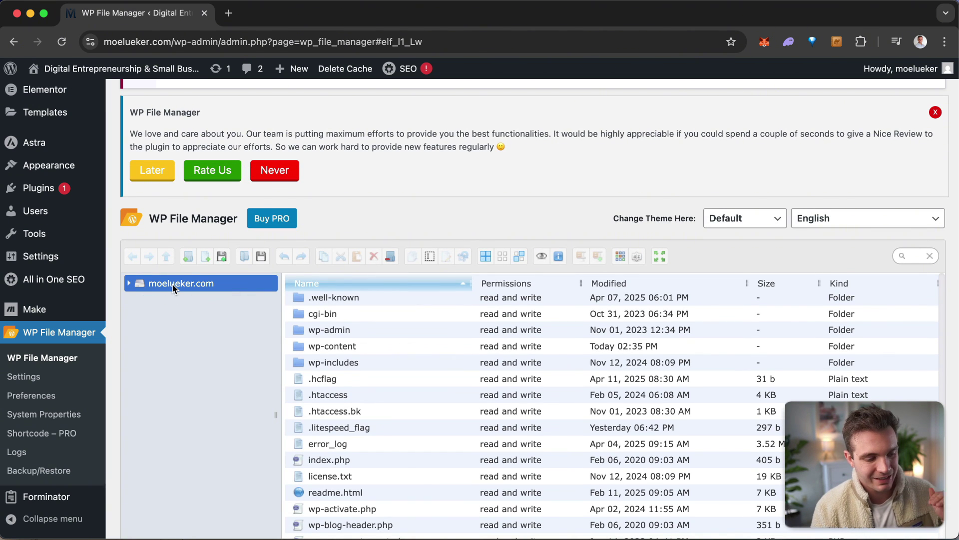
left_click(205, 255)
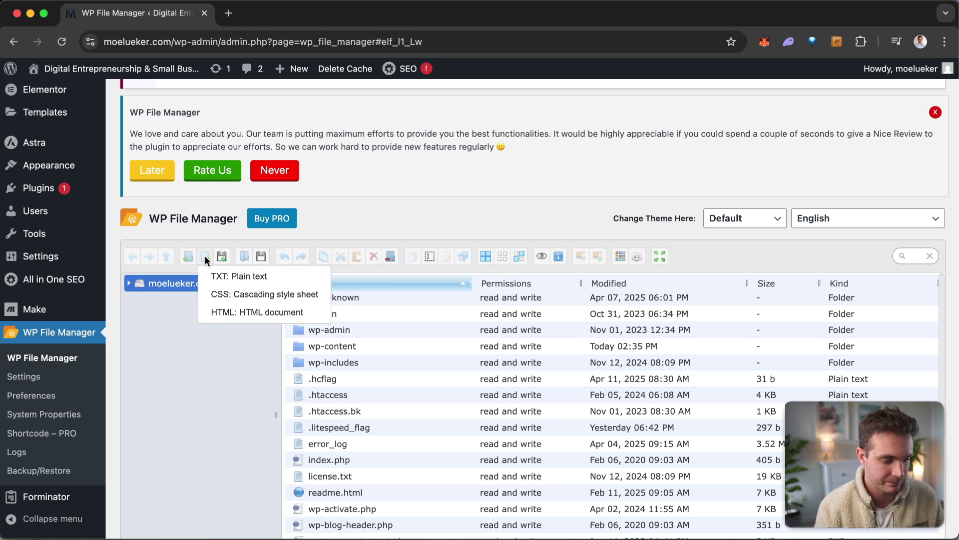
left_click(250, 277)
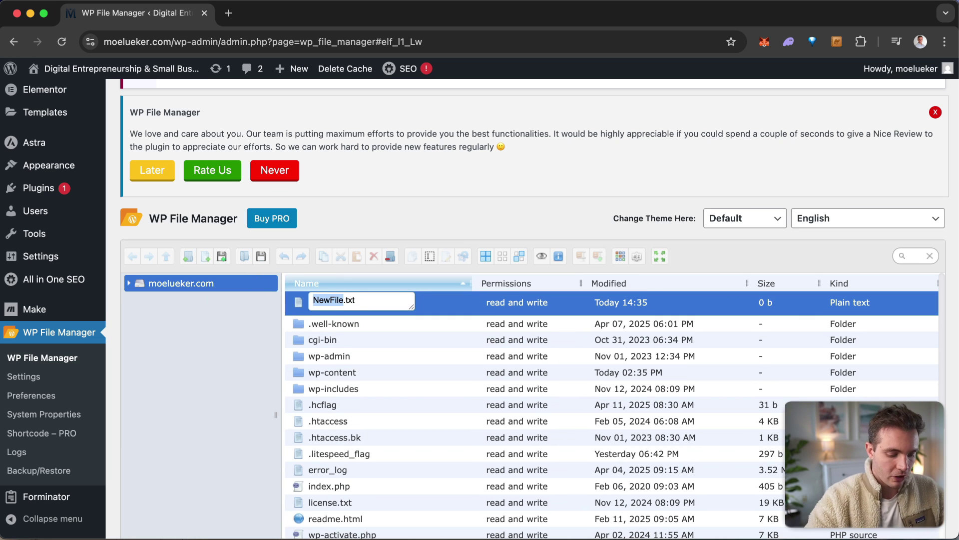
type("adfs")
type("s")
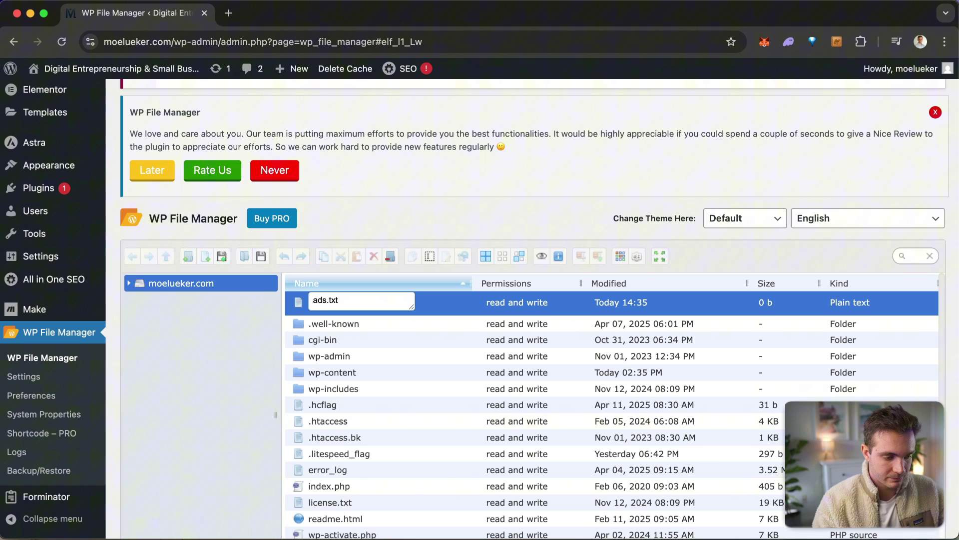
key("Return")
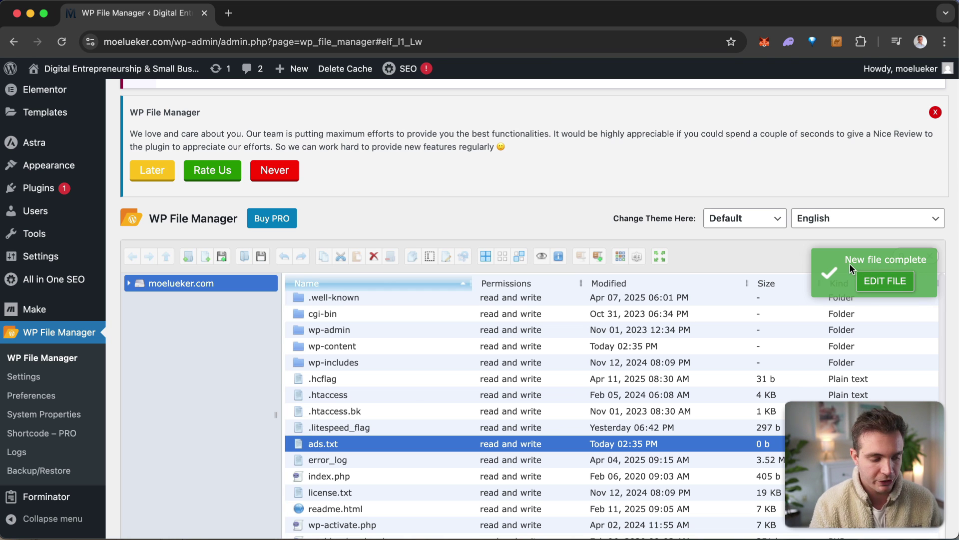
scroll(409, 391, "down", 5)
Open ads.txt in the Code Editor, paste the AdSense publisher line, and save it.
scroll(338, 425, "up", 5)
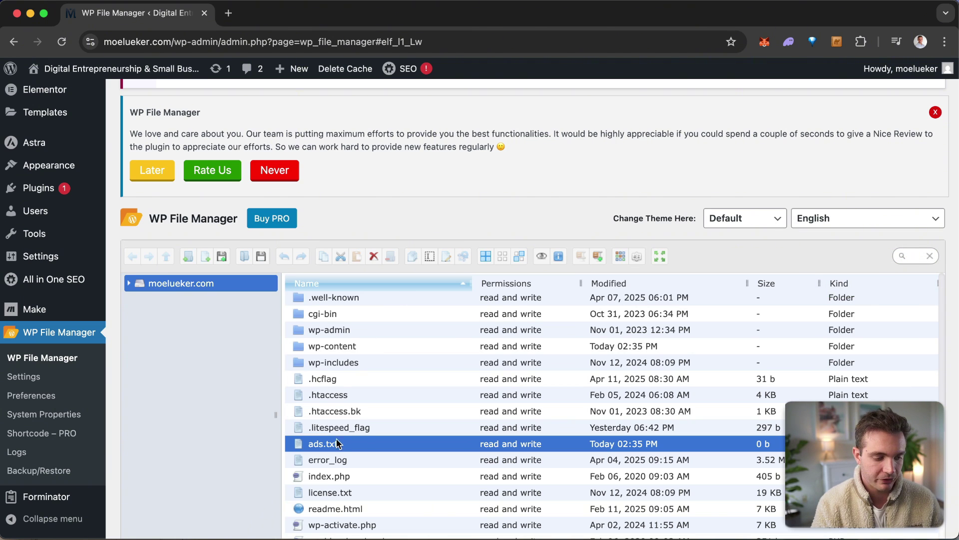
right_click(328, 443)
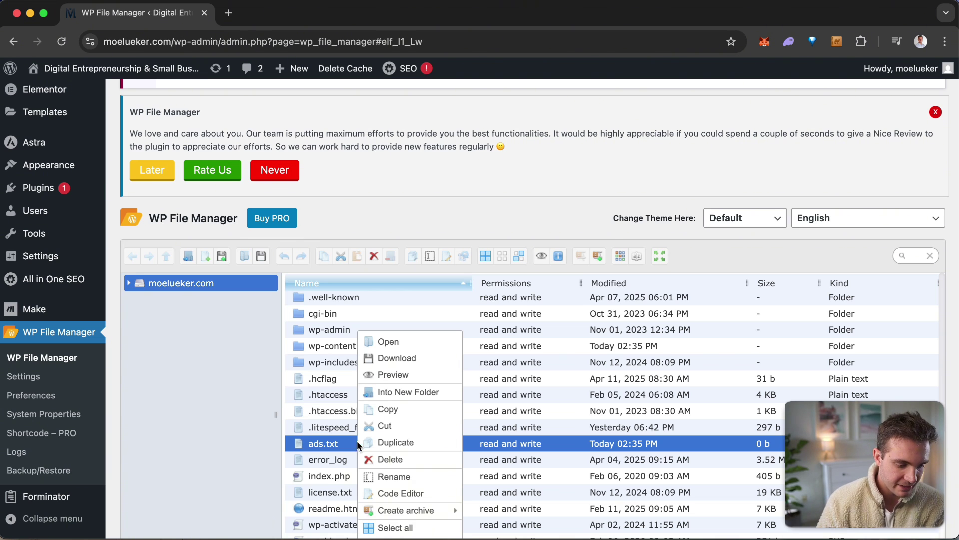
left_click(400, 493)
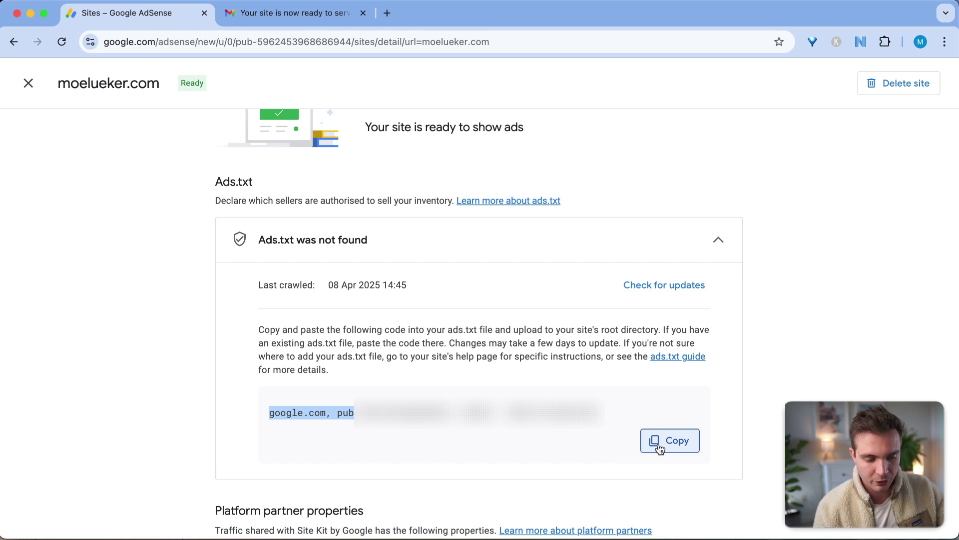
left_click(660, 447)
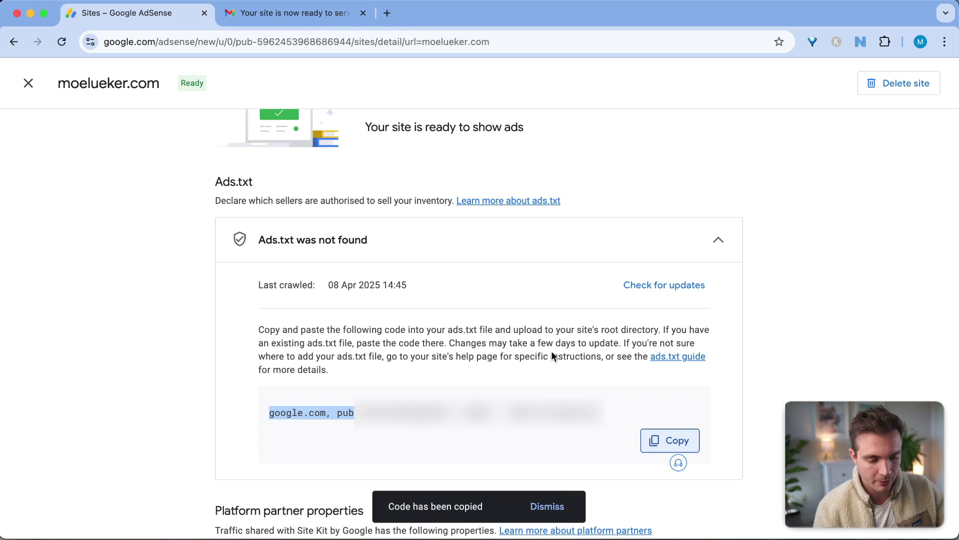
key("super+grave")
right_click(382, 206)
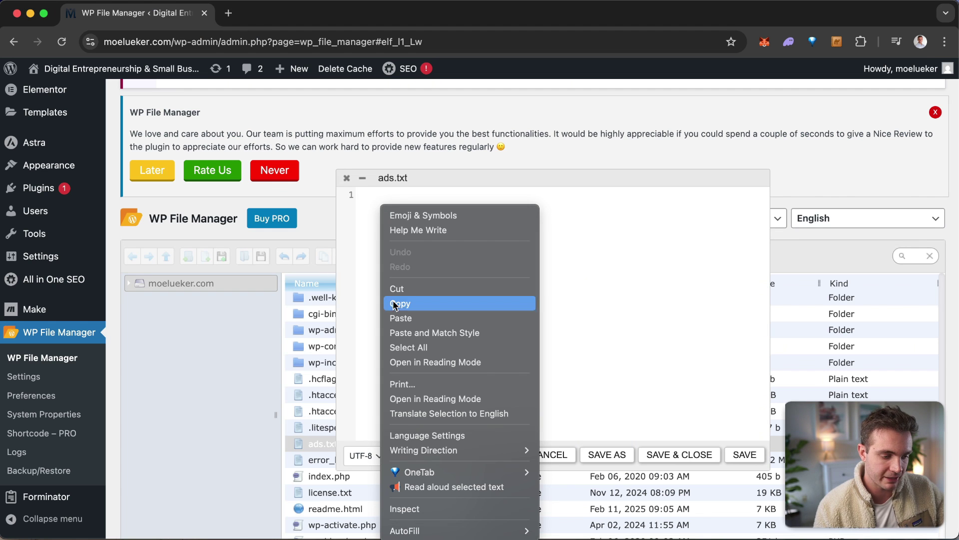
left_click(407, 320)
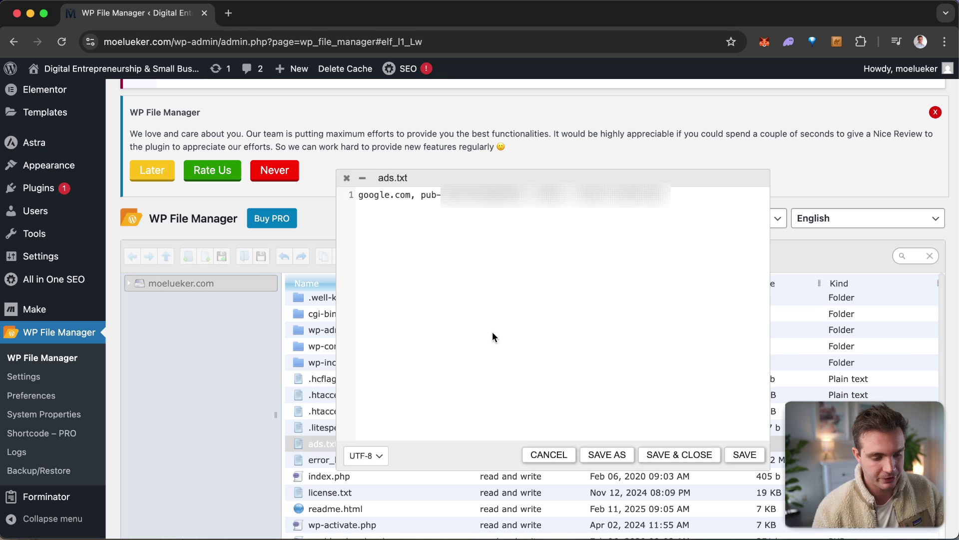
left_click(679, 454)
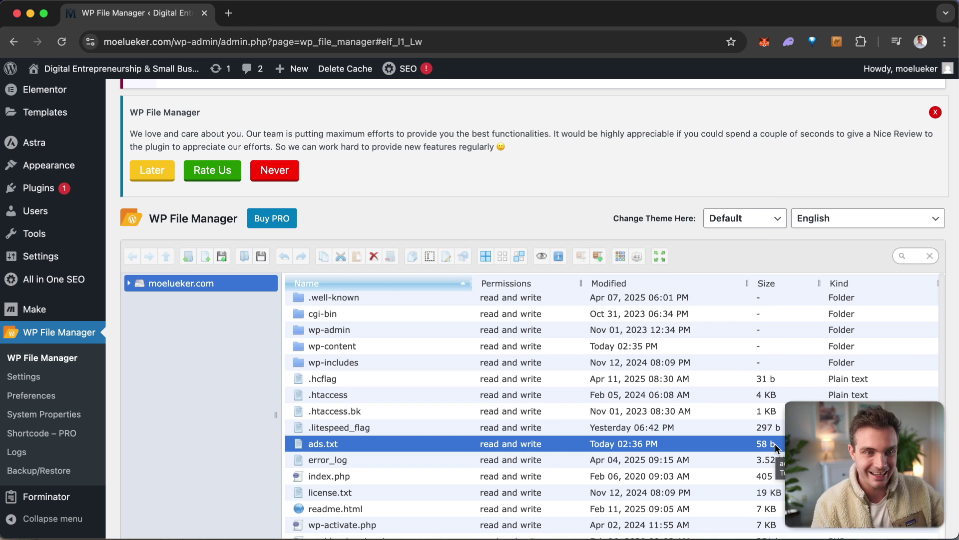
Load the site's live /ads.txt address in a new tab, then return to the previous tab.
left_click(229, 13)
type("moelueker.com/")
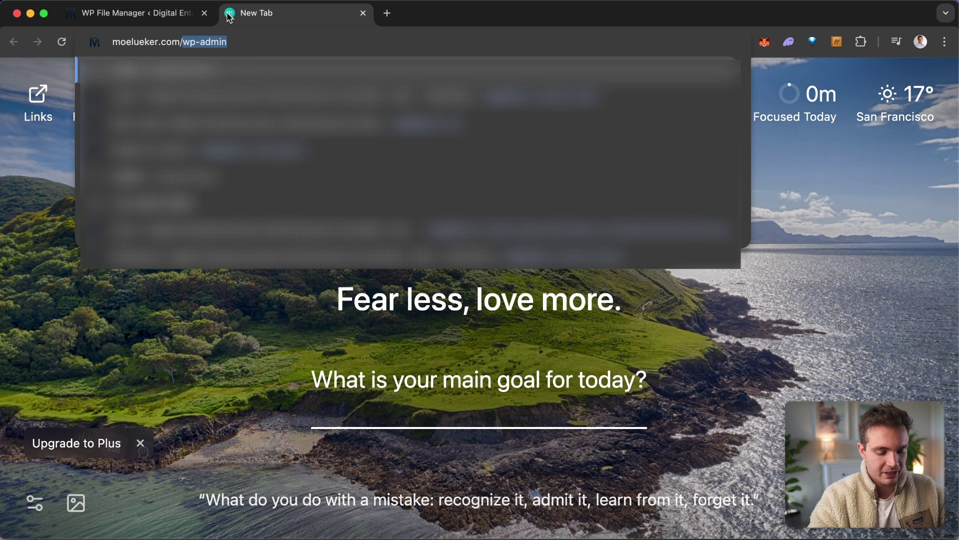
type("ads.tx")
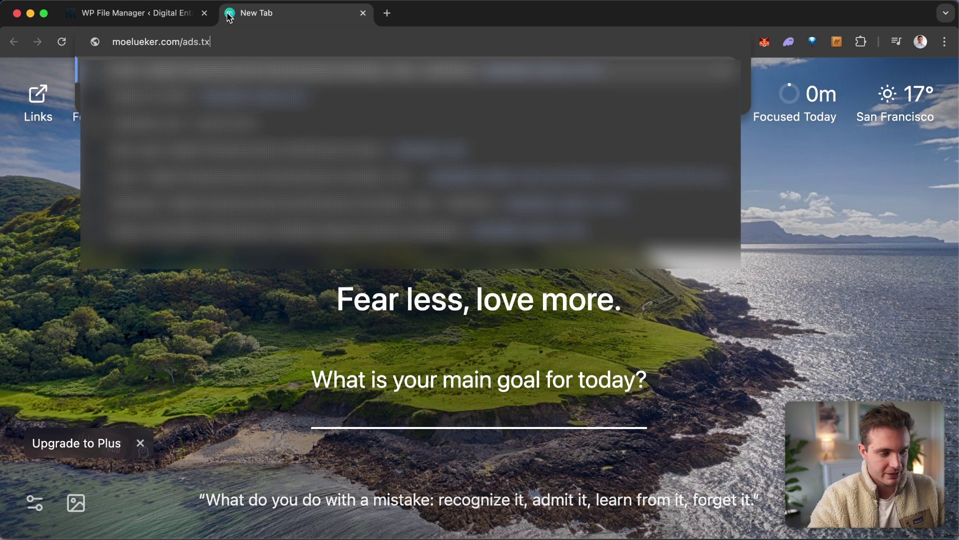
type("t")
key("Return")
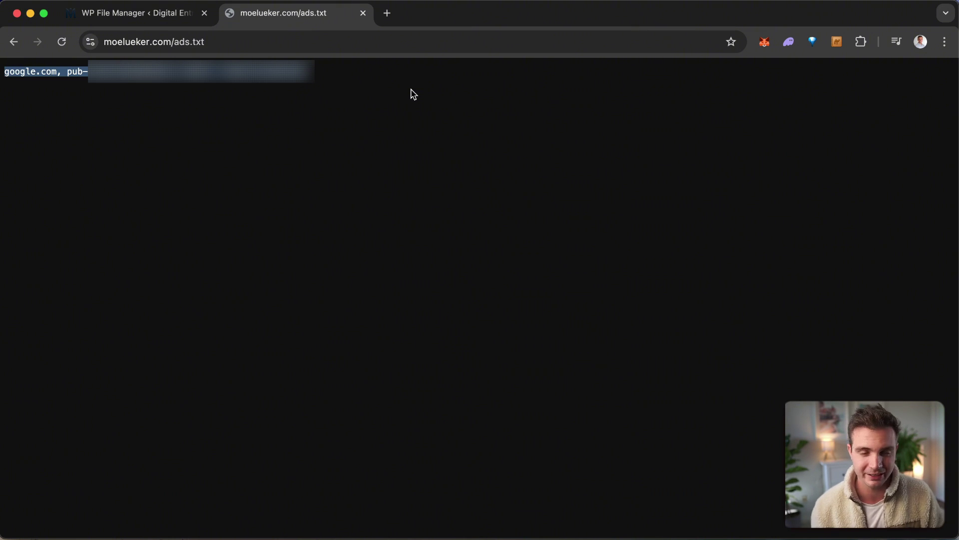
key("ctrl+shift+Tab")
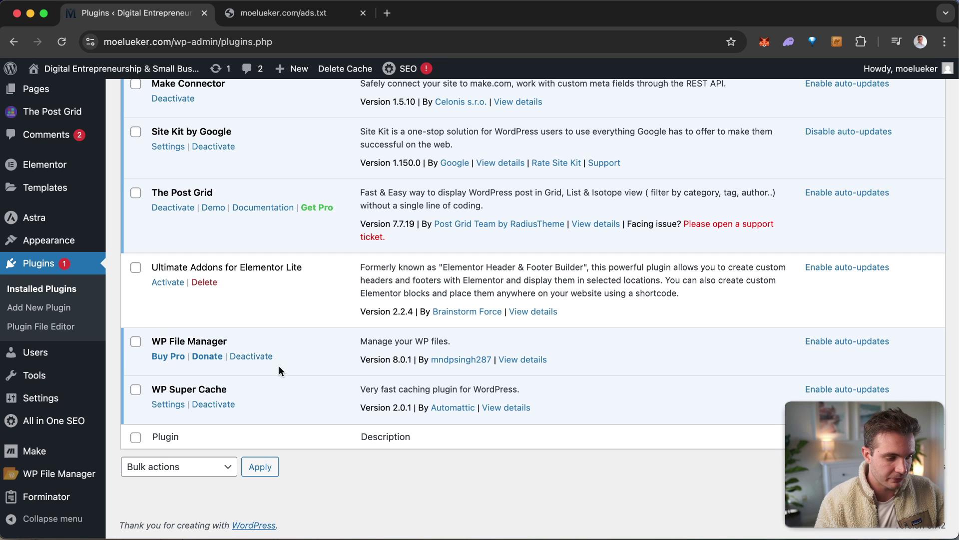
Deactivate WP File Manager, then delete it and confirm the removal.
left_click(262, 357)
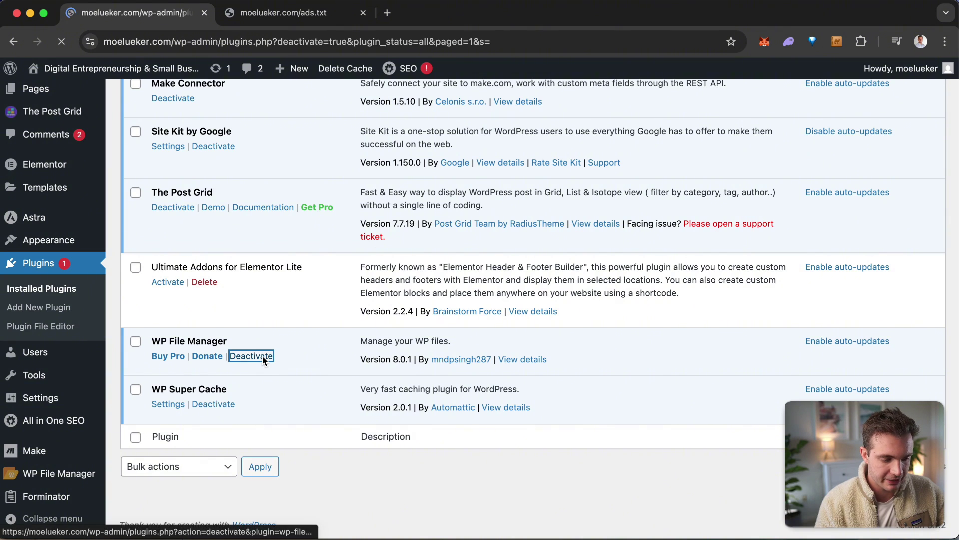
scroll(294, 378, "down", 15)
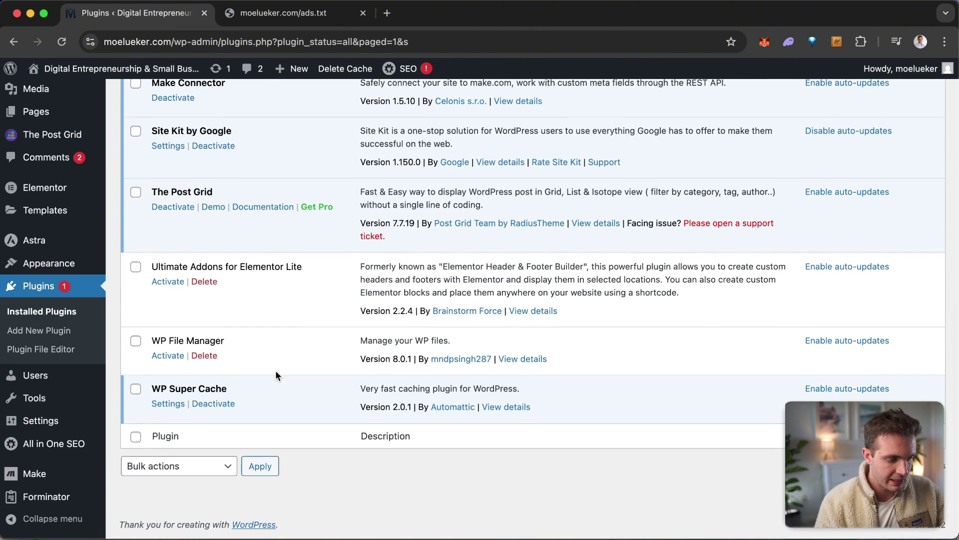
left_click(203, 356)
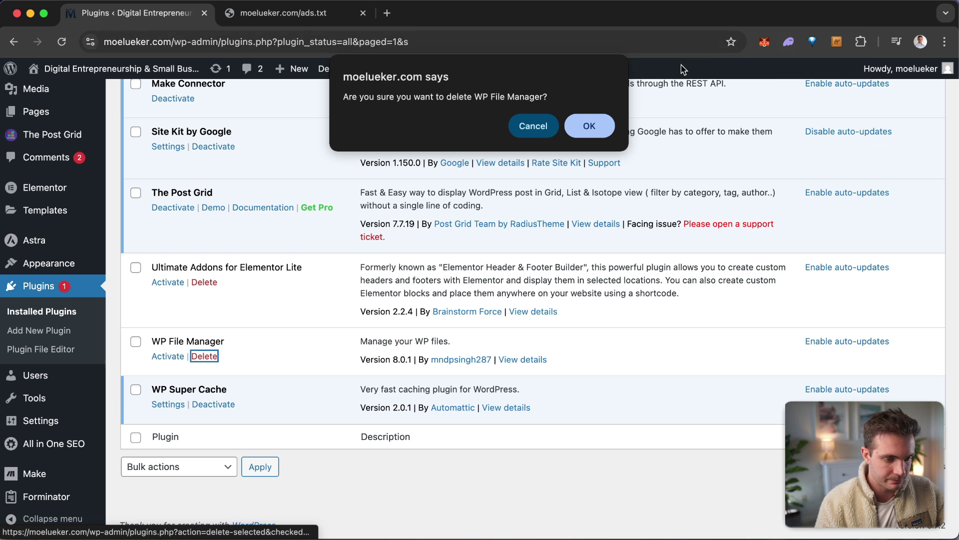
left_click(586, 125)
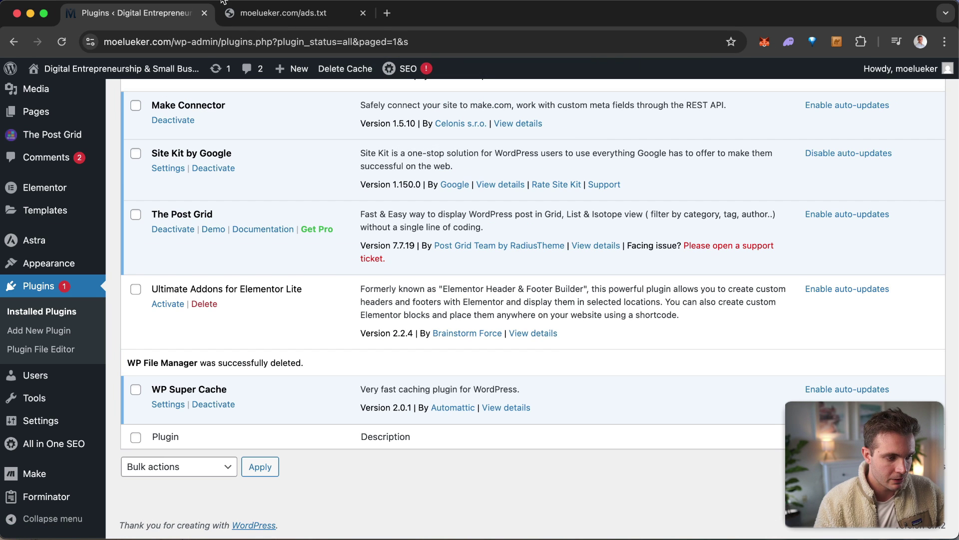
left_click(253, 14)
Reload the live ads.txt tab, then return to AdSense Sites and check the last-updated date.
left_click(245, 43)
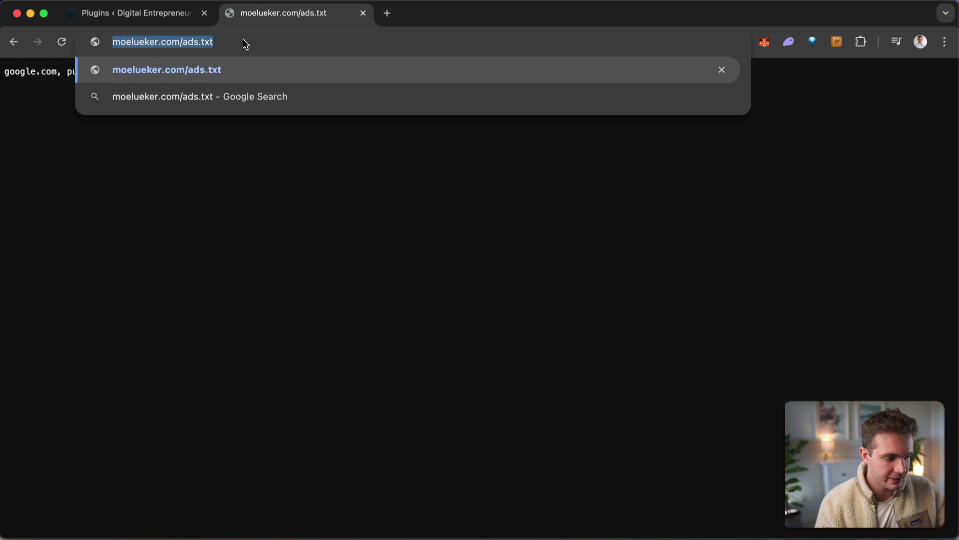
key("Return")
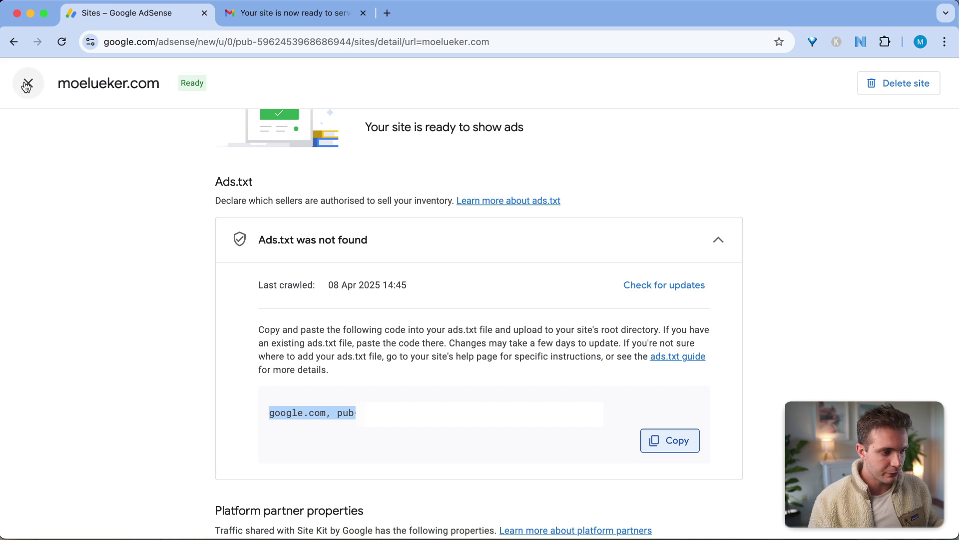
left_click(29, 83)
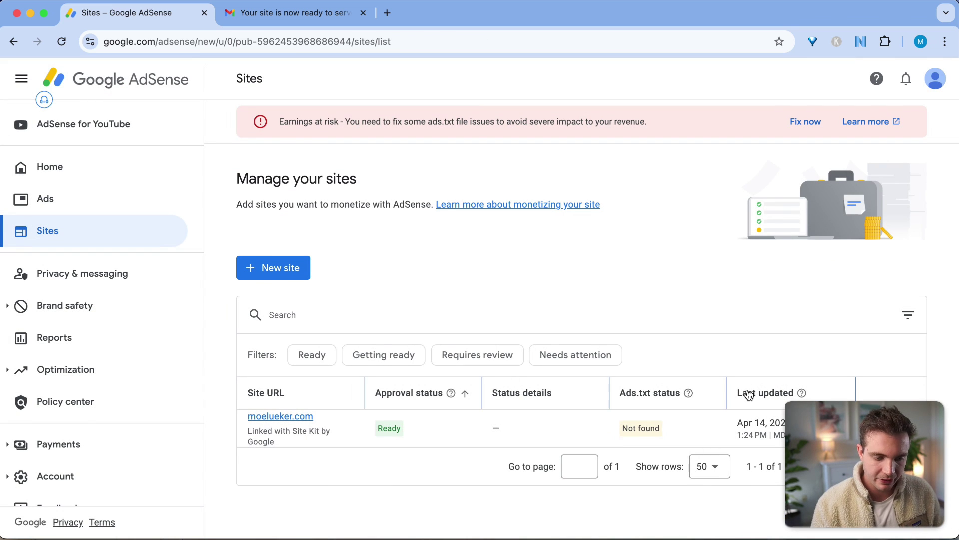
left_click_drag(738, 420, 800, 438)
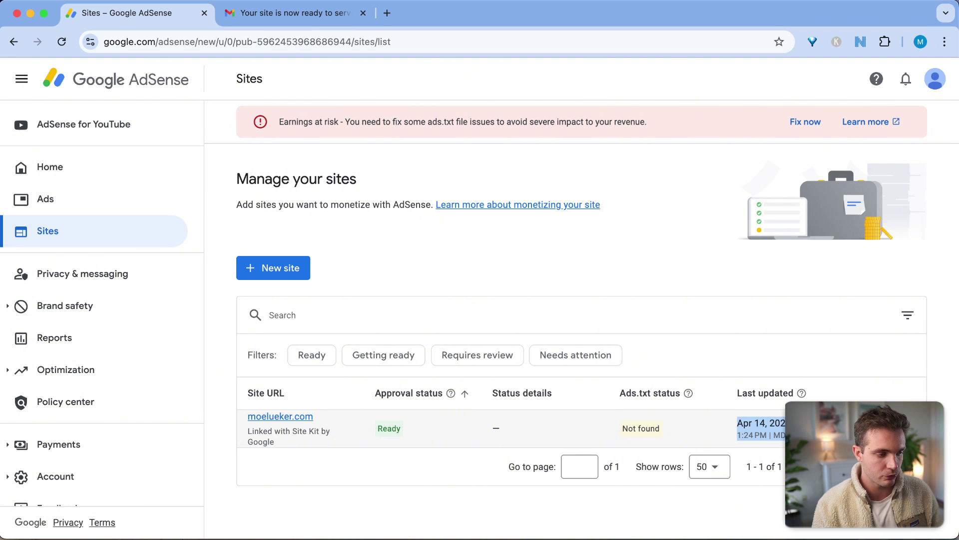
Open Google Search Console for the site in a new tab.
left_click(388, 13)
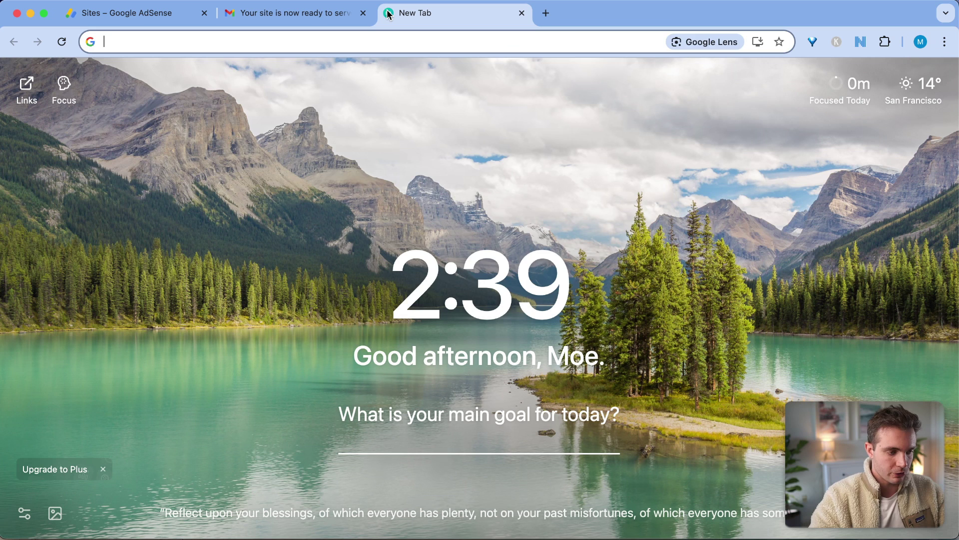
key("super+v")
key("Return")
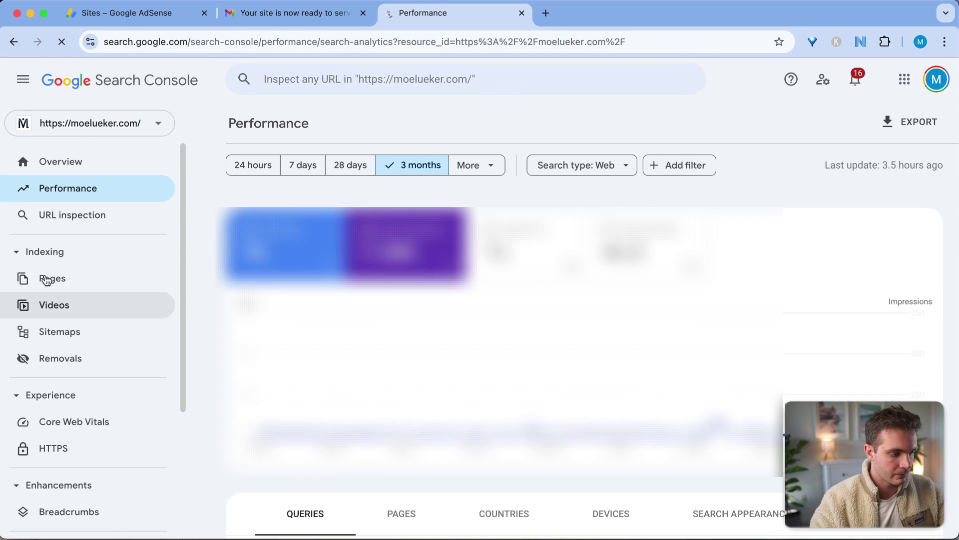
Inspect the pasted ads.txt URL and request indexing for it.
left_click(356, 77)
key("super+v")
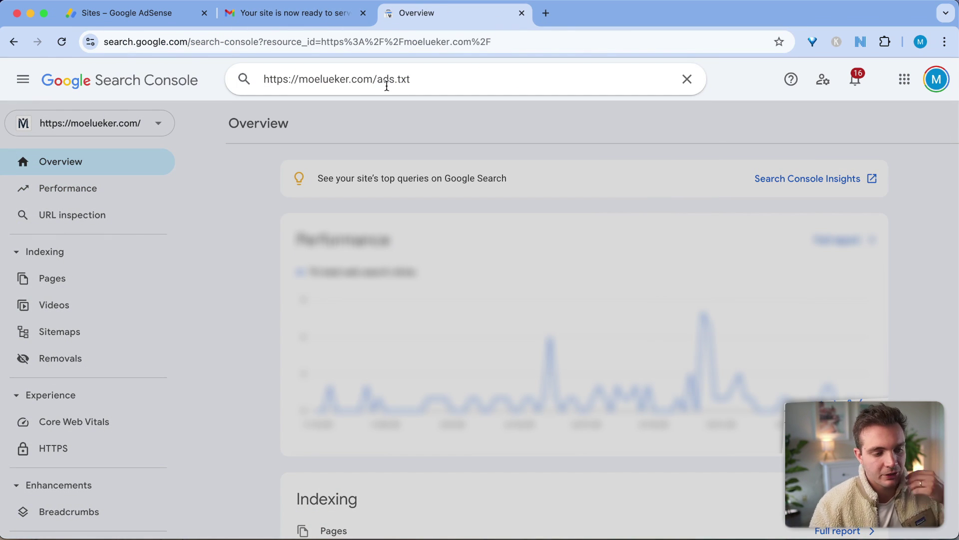
left_click_drag(451, 77, 242, 81)
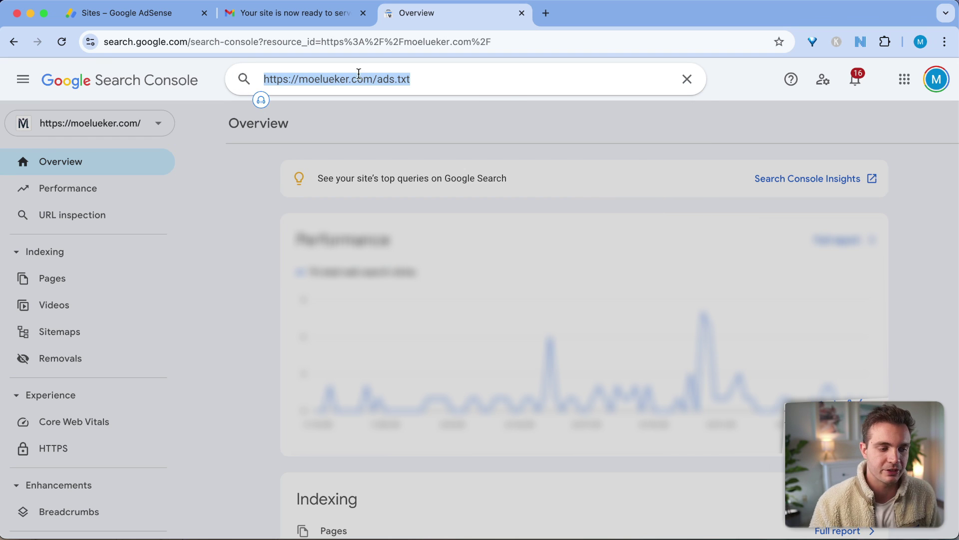
left_click(430, 82)
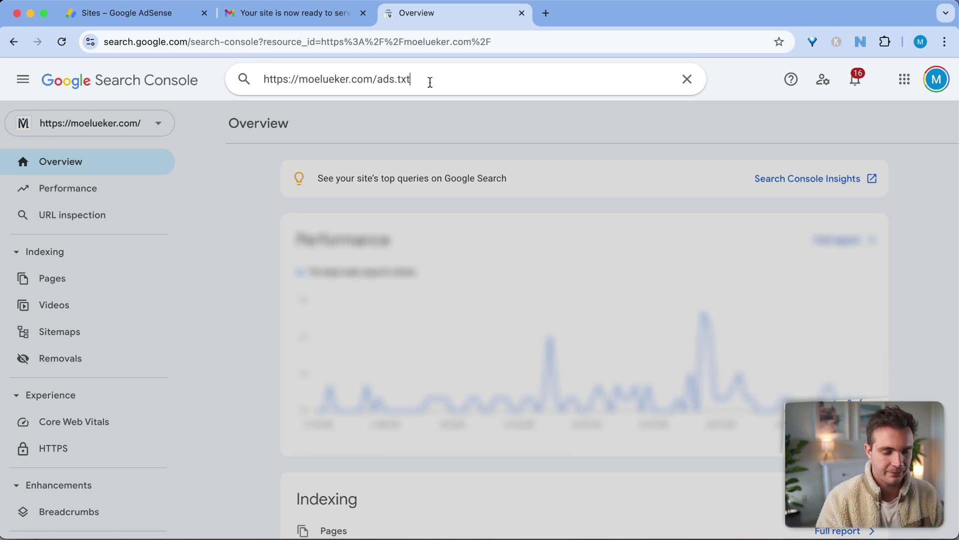
key("Return")
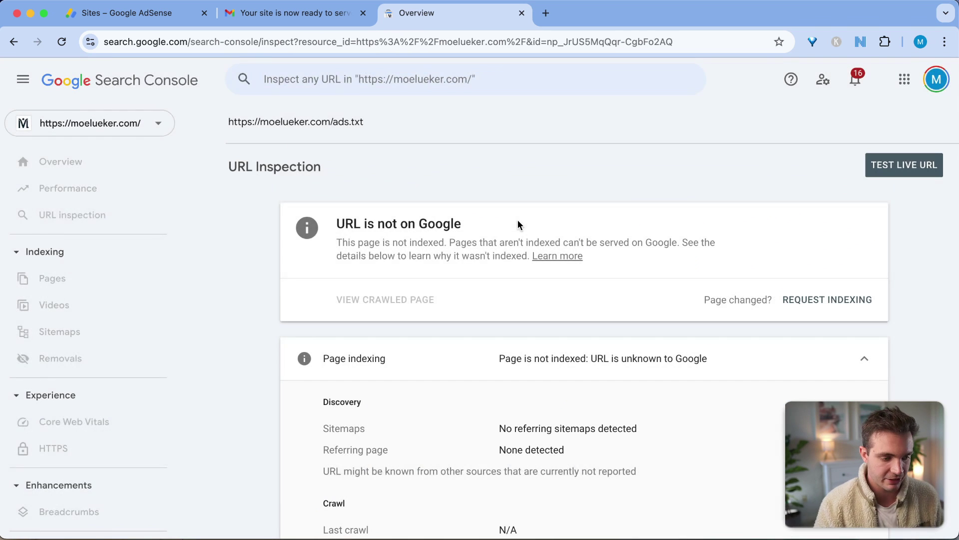
left_click(825, 301)
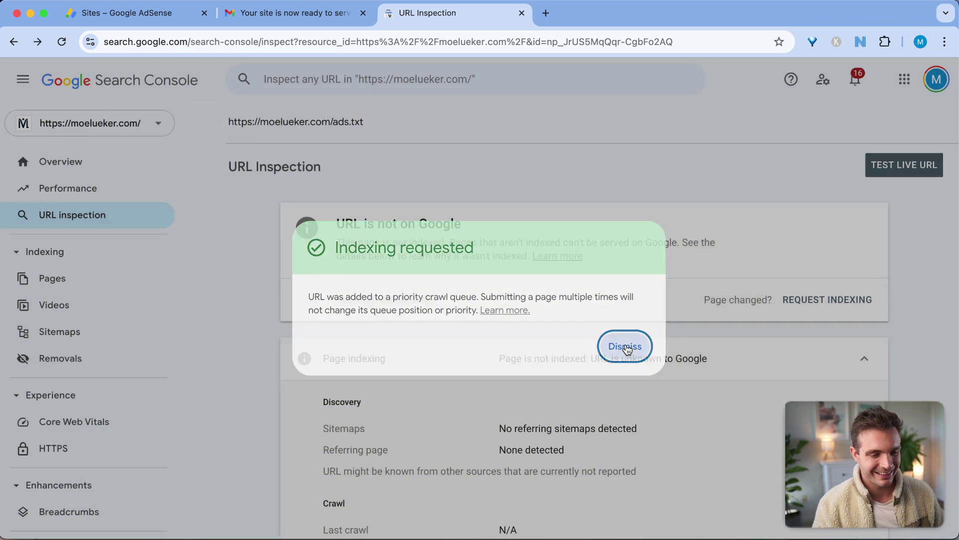
left_click(625, 347)
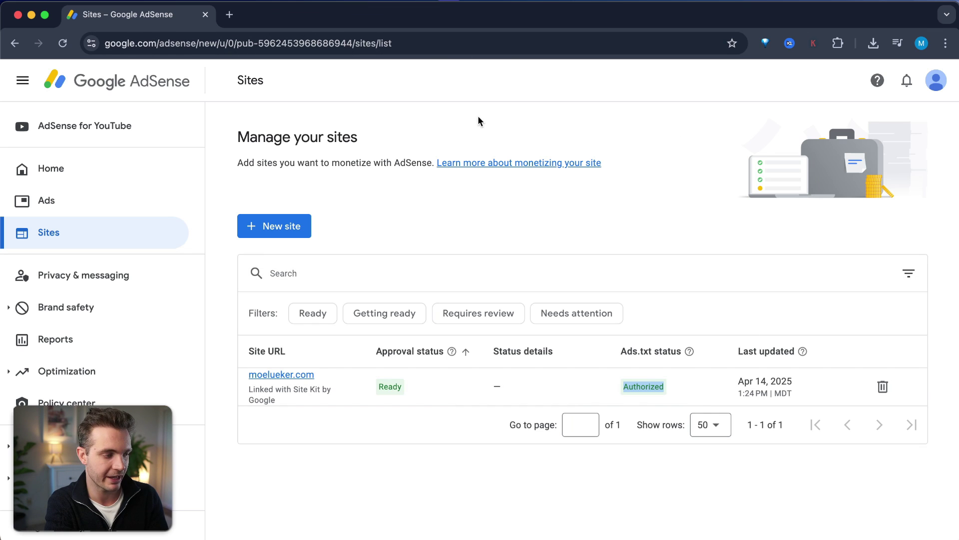
Go to the AdSense Home dashboard after confirming the Authorized ads.txt status.
left_click(105, 169)
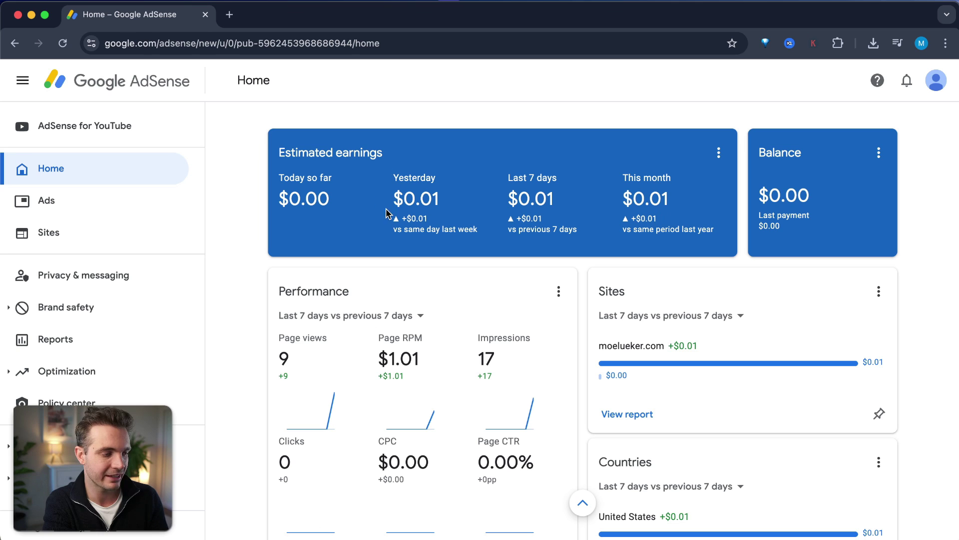